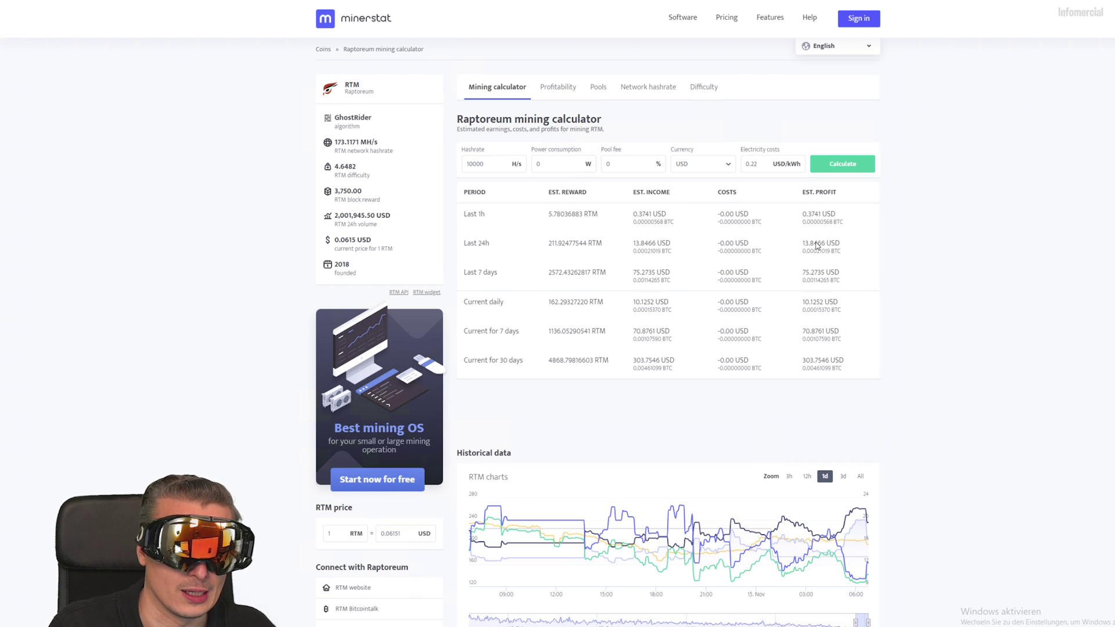
Examine the electricity cost, hashrate, latest RTM chart readings, and 30-day income and profit in the Raptoreum mining calculator
left_click_drag(748, 163, 757, 162)
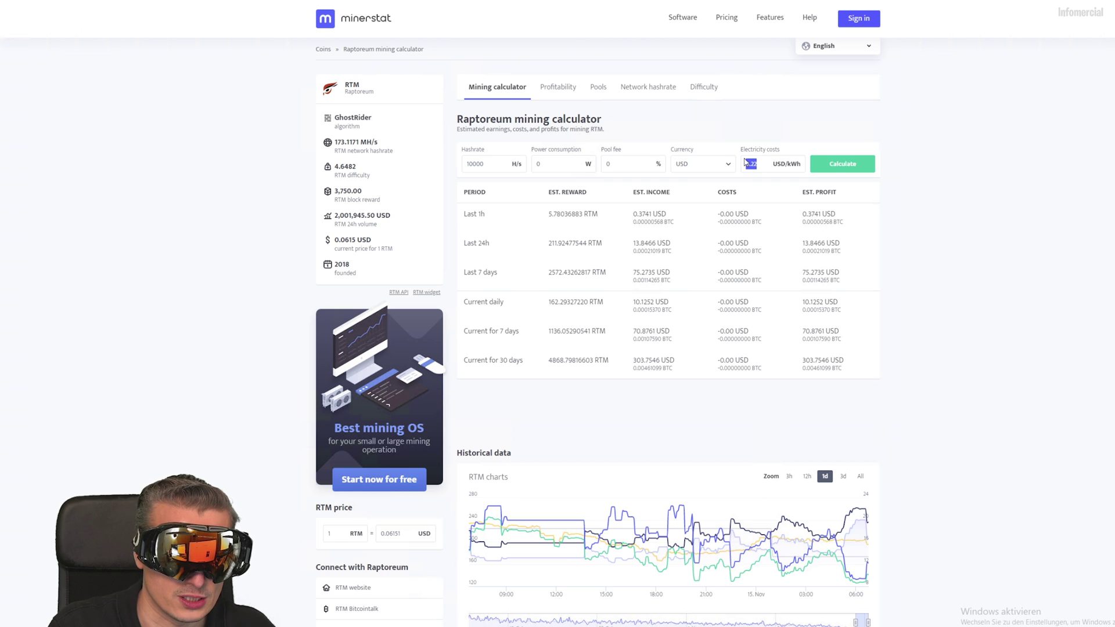
left_click(896, 272)
double_click(494, 164)
left_click(705, 122)
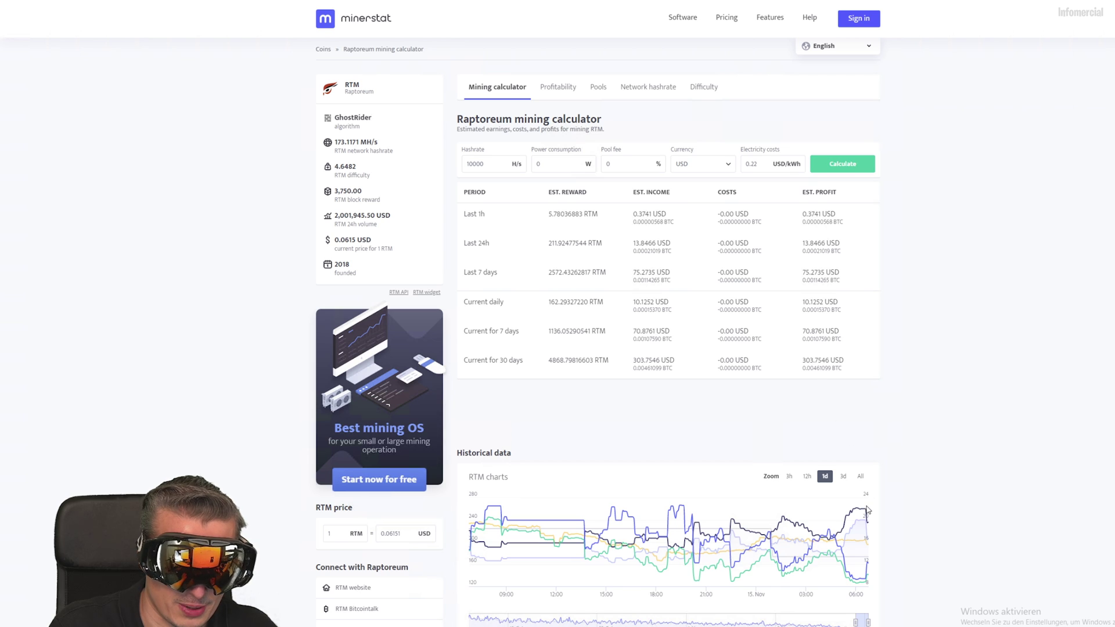
mouse_move(868, 519)
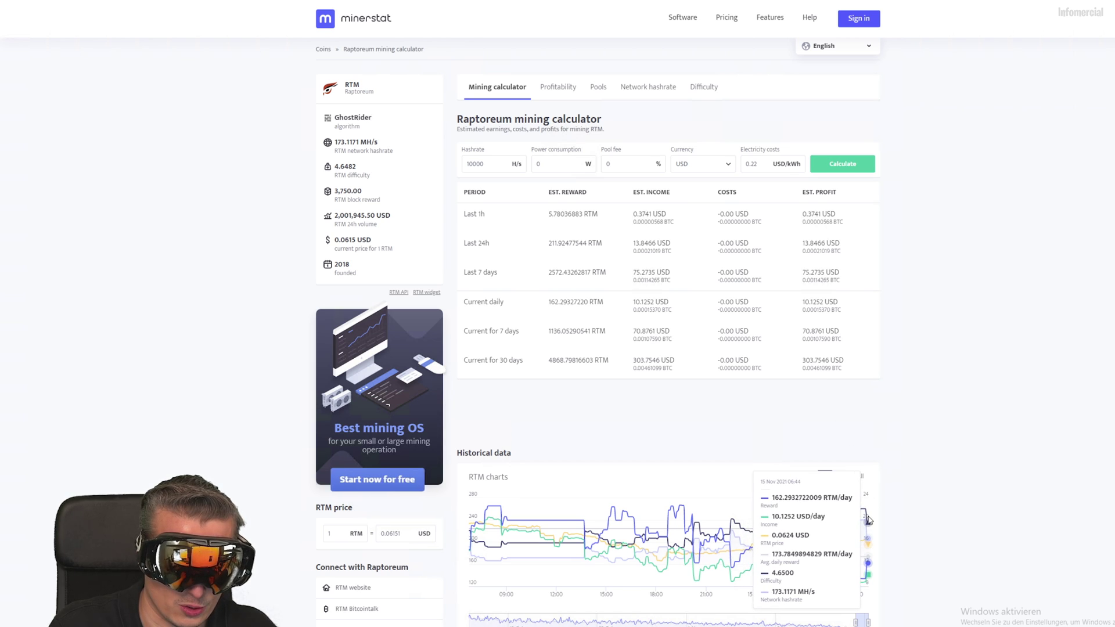
left_click_drag(634, 360, 675, 361)
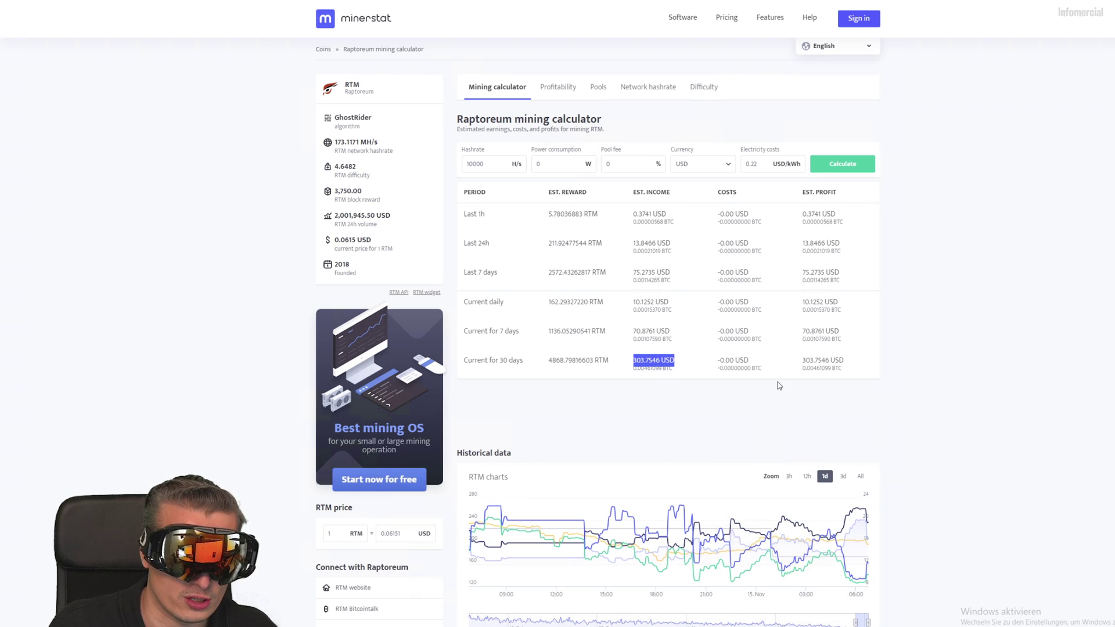
left_click_drag(802, 360, 845, 361)
Set the power consumption to 300 W and recalculate the estimated Raptoreum mining profits
left_click_drag(548, 164, 527, 163)
type("300")
left_click(834, 165)
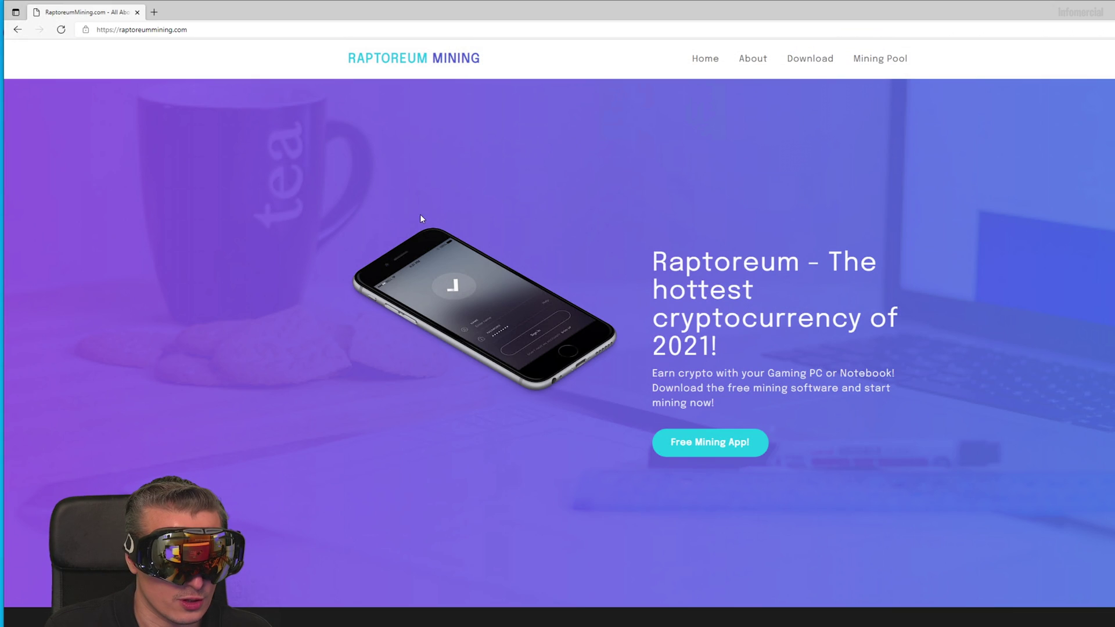
Download the Windows version of the free Raptoreum miner from raptoreummining.com
left_click(194, 30)
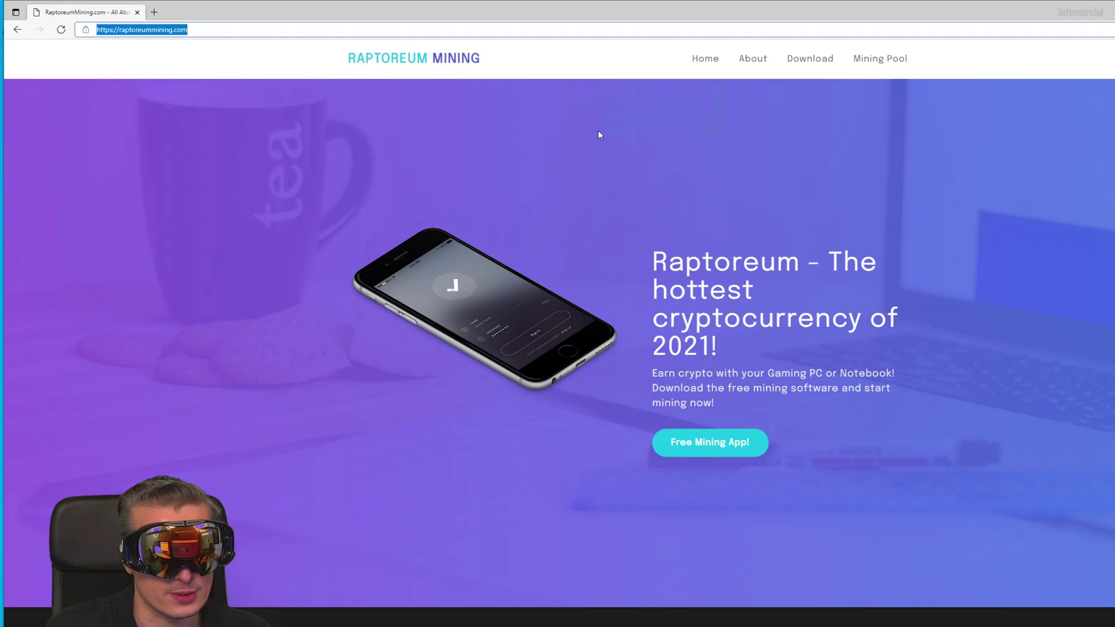
scroll(677, 187, "down", 12)
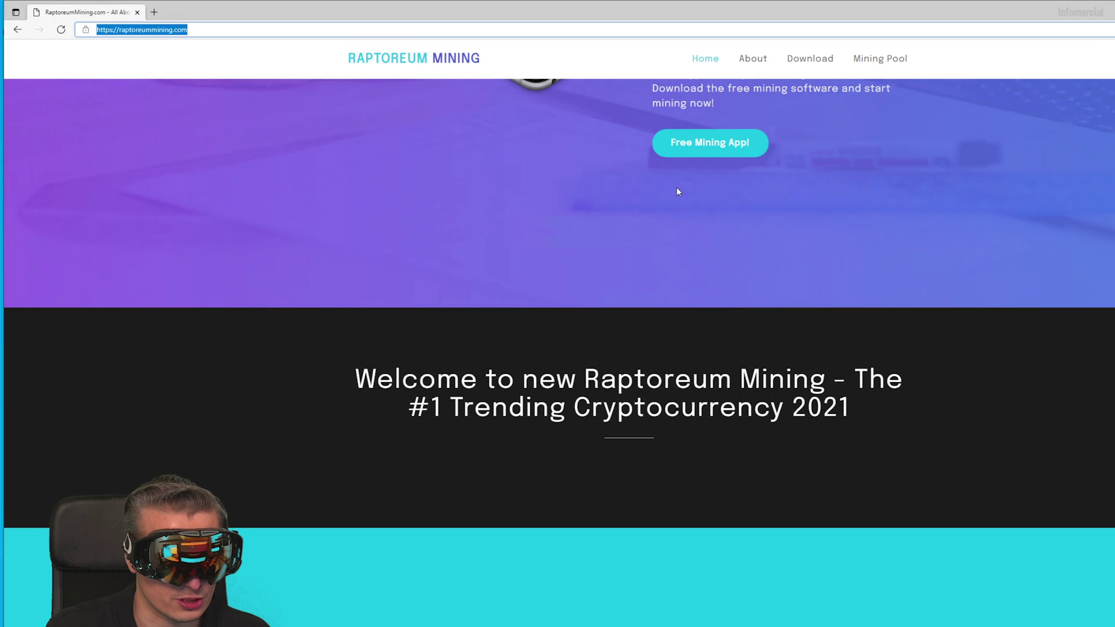
scroll(677, 189, "down", 7)
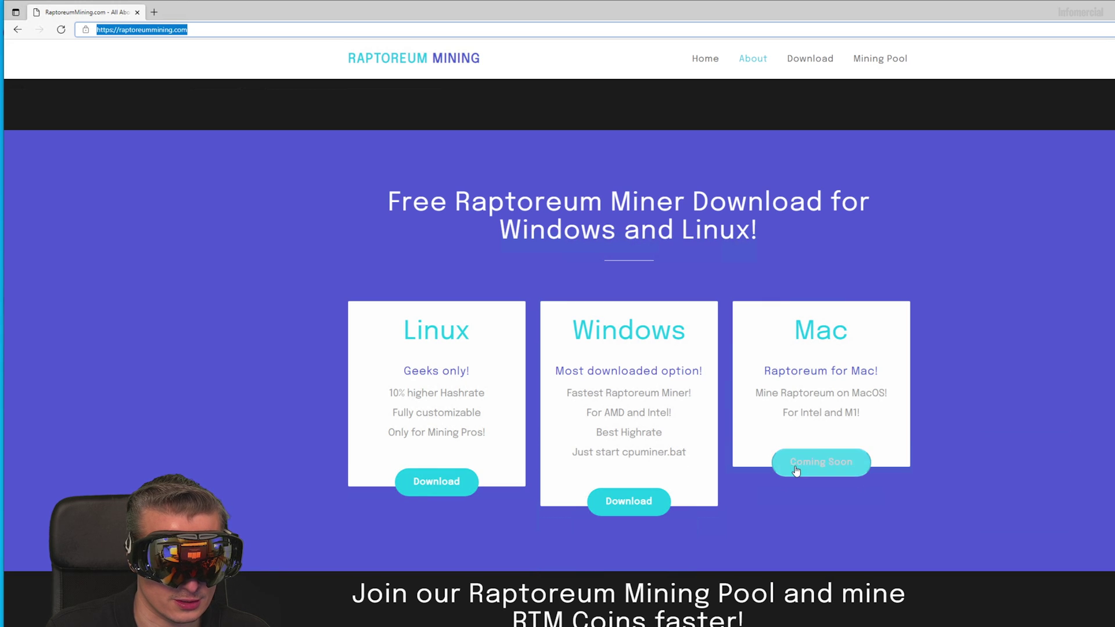
left_click(632, 503)
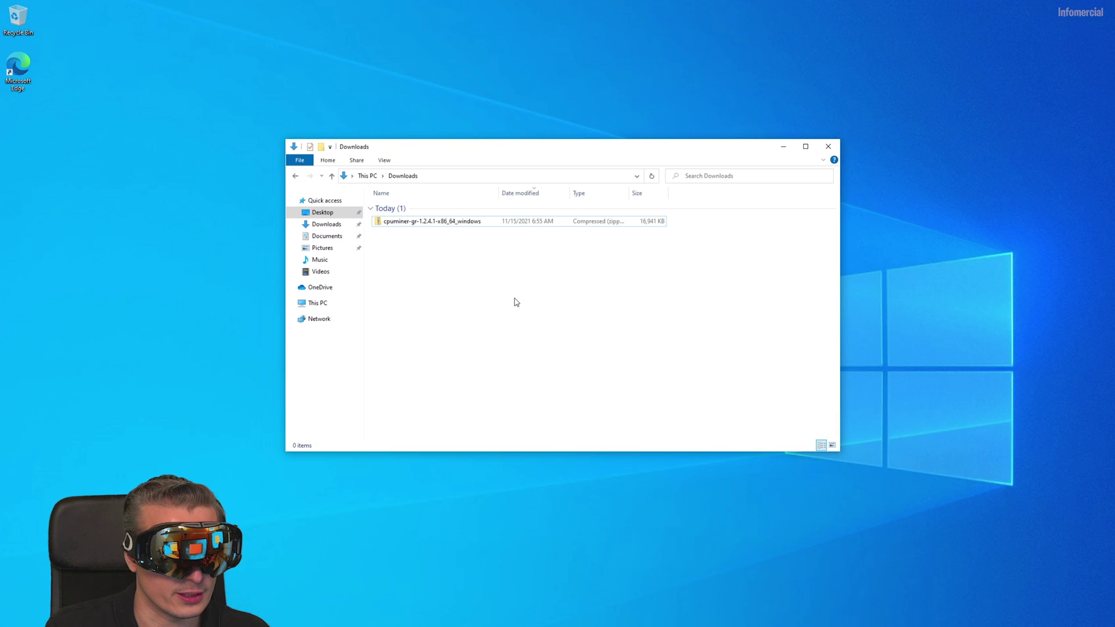
Extract the cpuminer-gr-1.2.4.1-x86_64_windows archive to its default folder in Downloads and close the window showing the extracted files
left_click(419, 224)
right_click(420, 224)
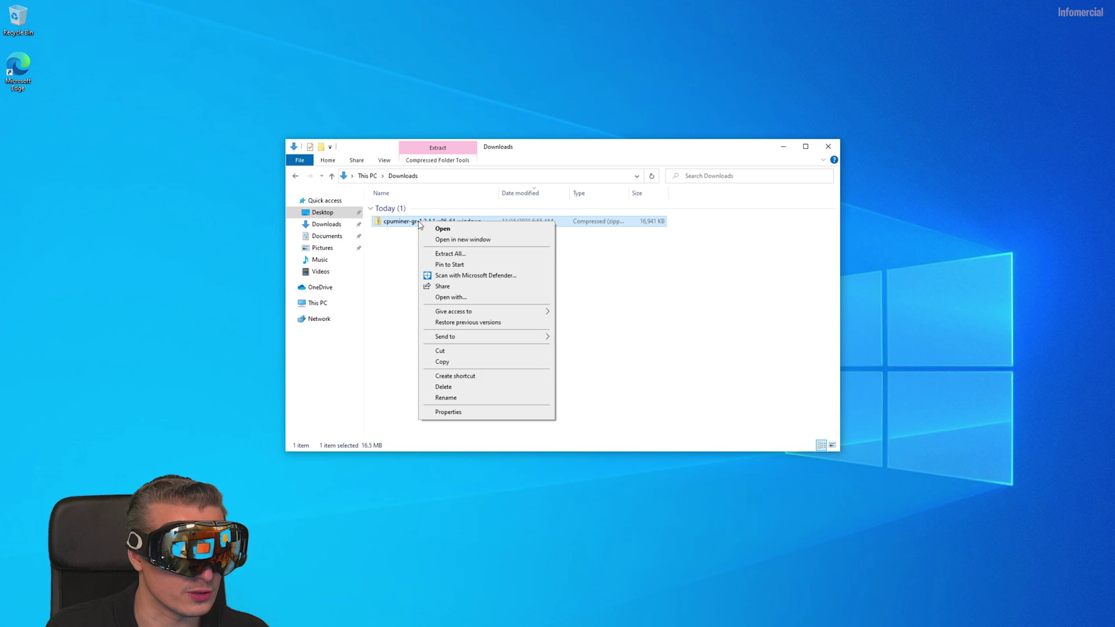
left_click(465, 254)
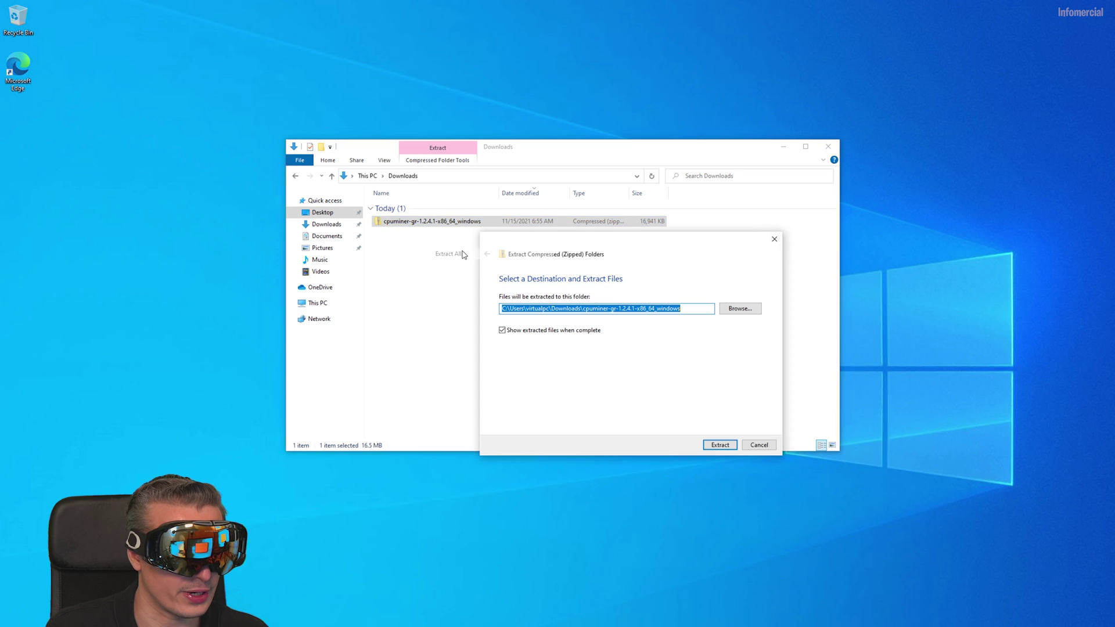
left_click(726, 446)
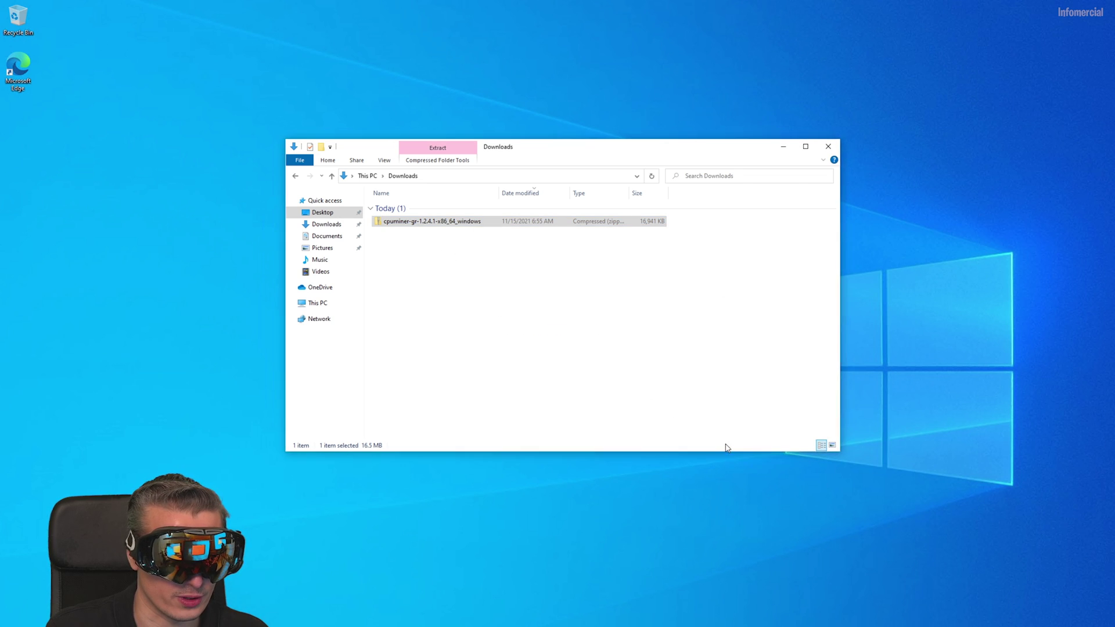
left_click(841, 159)
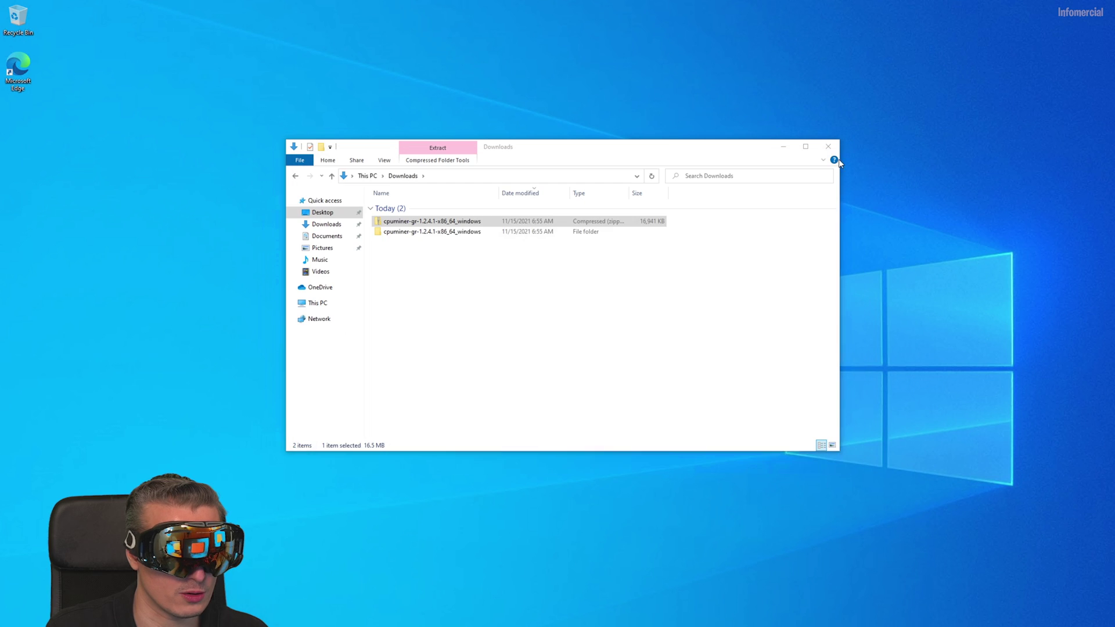
Open the extracted cpuminer-gr-1.2.4.1-x86_64_windows folder and the folder of the same name inside it
left_click(398, 231)
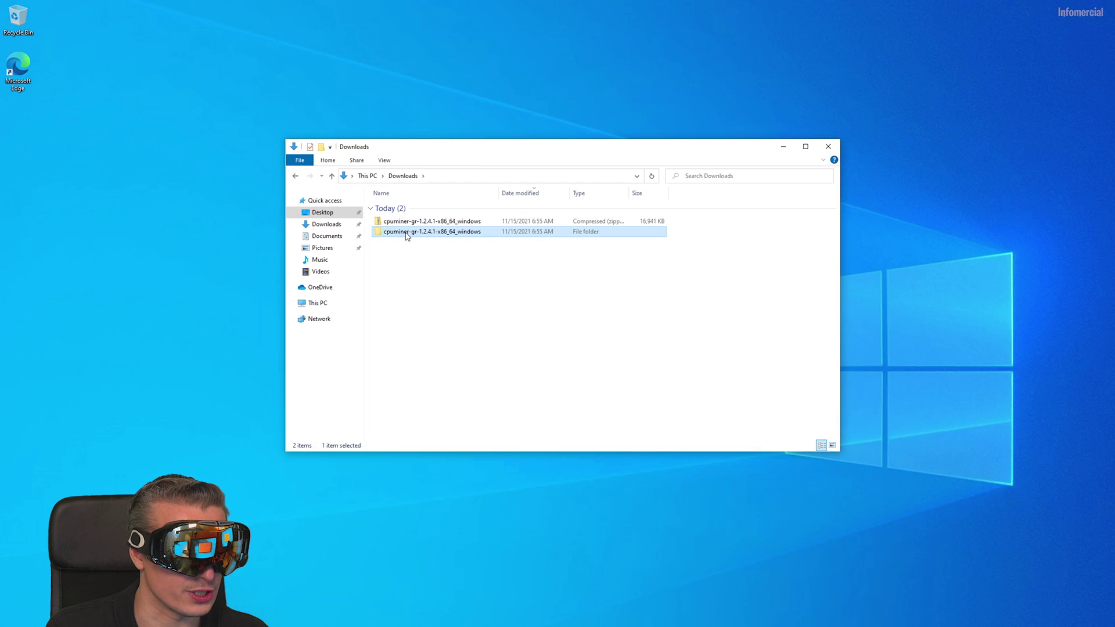
double_click(406, 234)
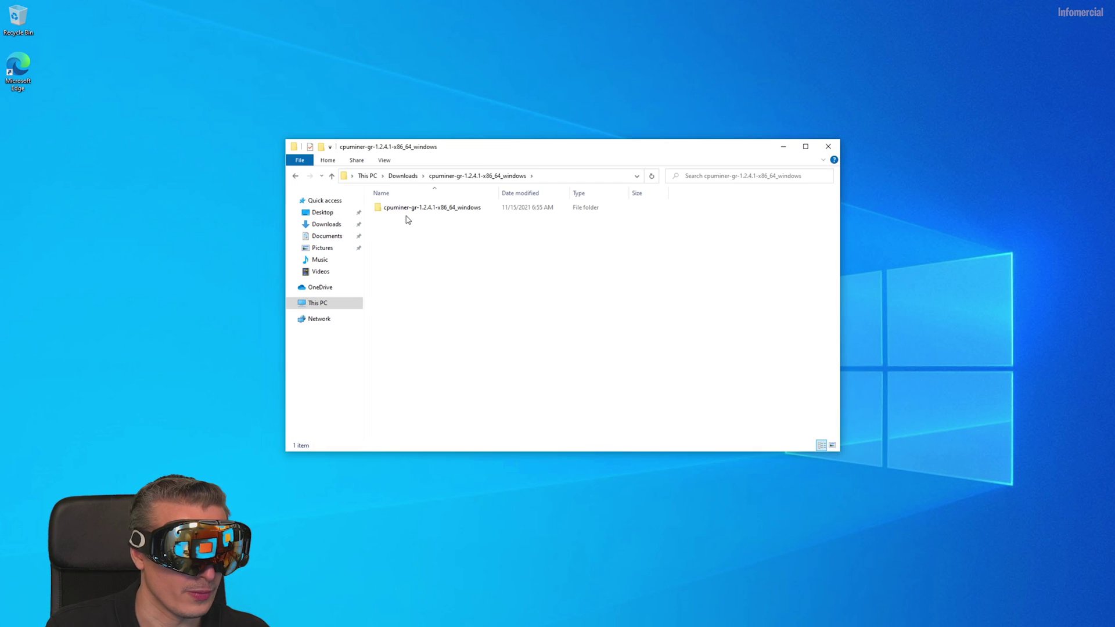
double_click(407, 211)
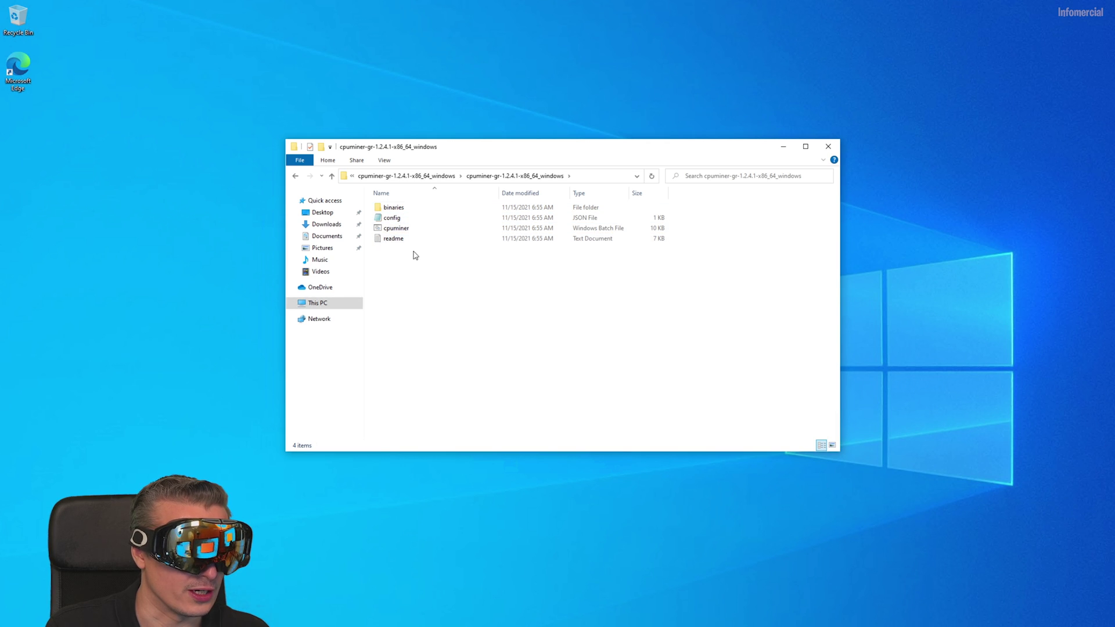
mouse_move(417, 262)
left_mouse_down()
mouse_move(404, 221)
mouse_move(413, 273)
left_mouse_up()
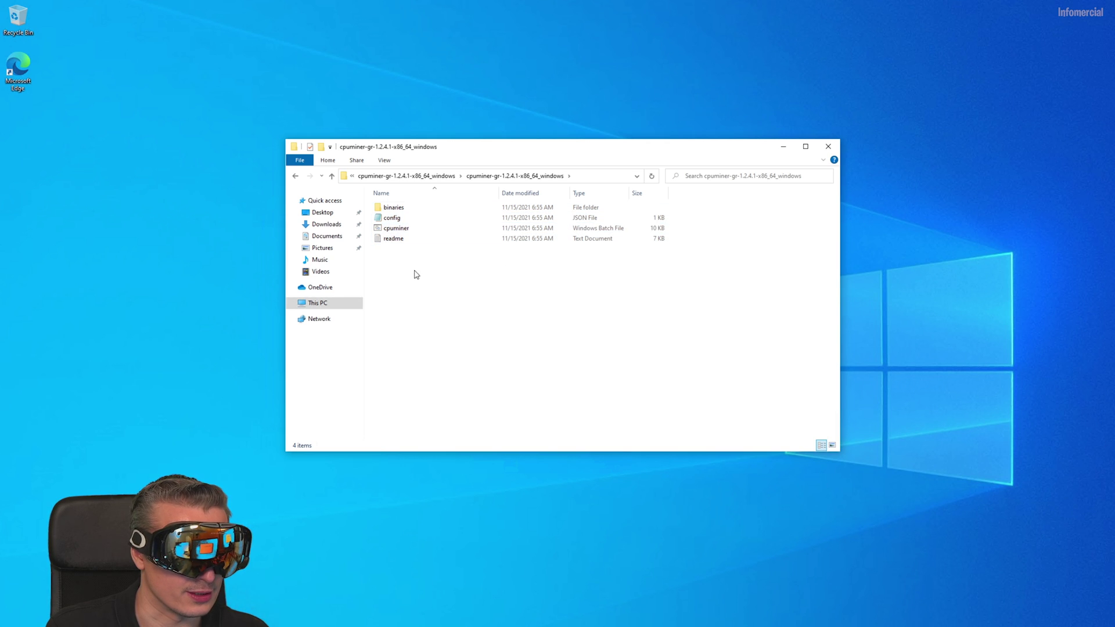
Open the config JSON file in Notepad without making it the default app for .json files, and reposition its window
left_click(407, 222)
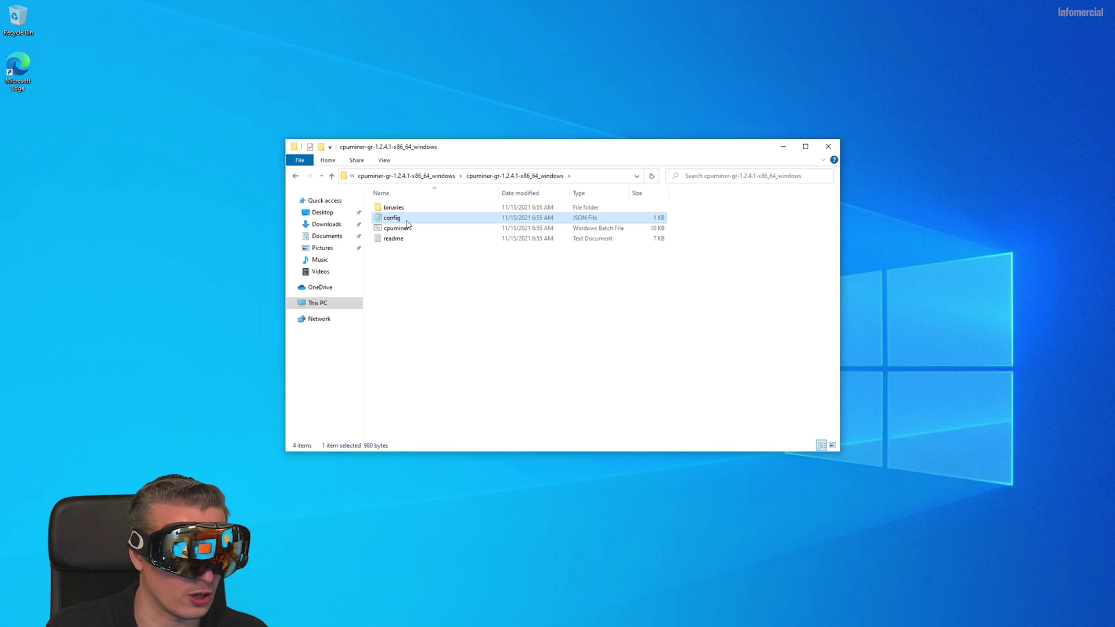
right_click(406, 222)
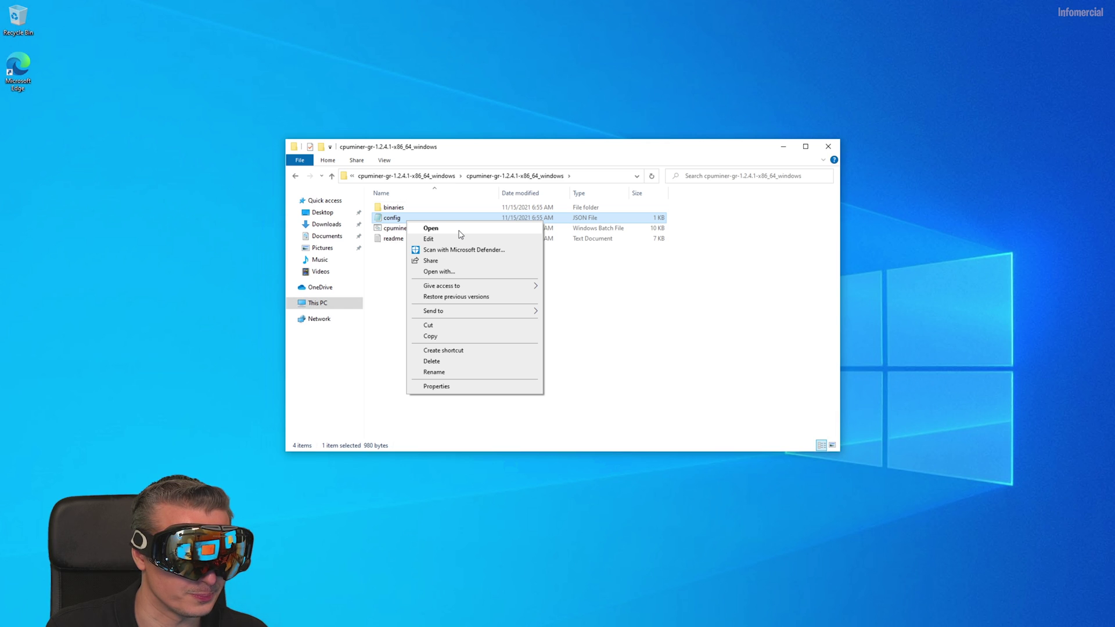
left_click(449, 273)
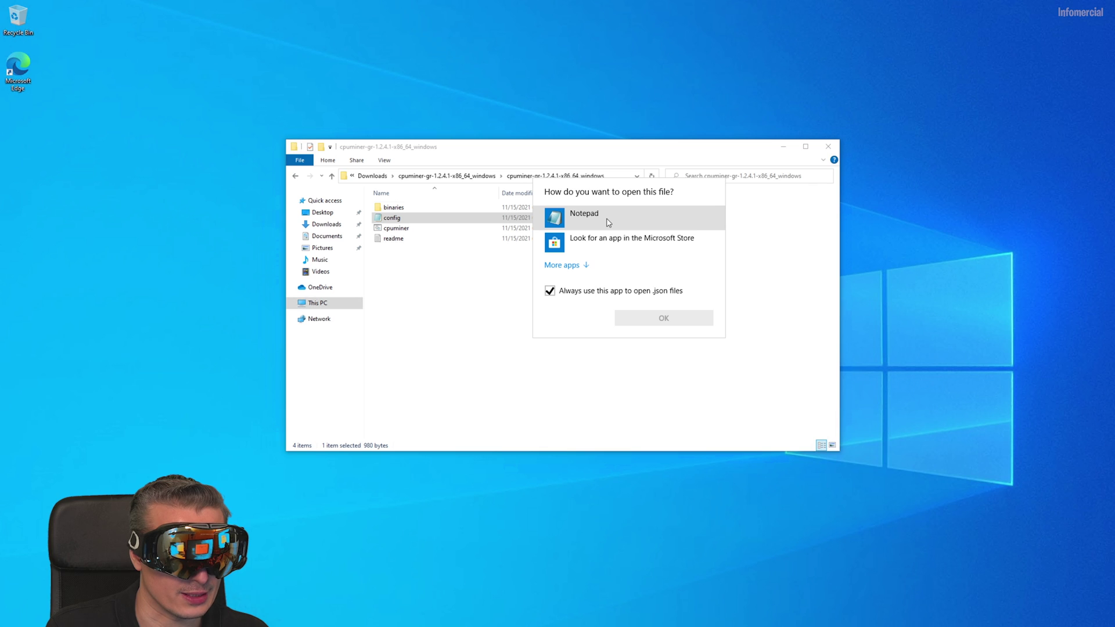
left_click(560, 291)
double_click(590, 219)
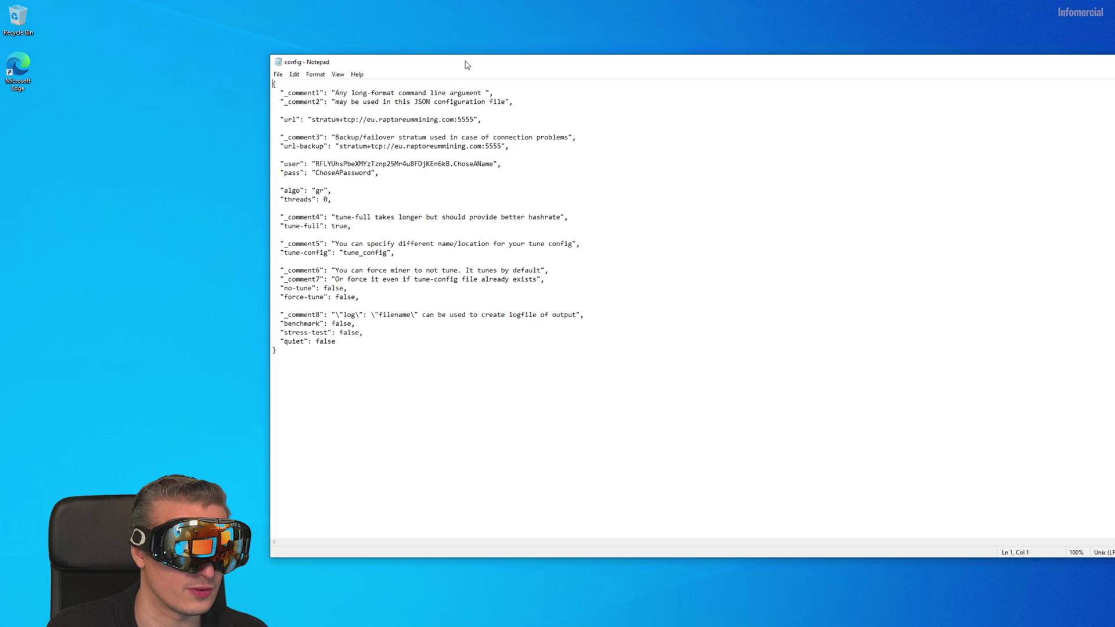
left_click_drag(464, 69, 430, 86)
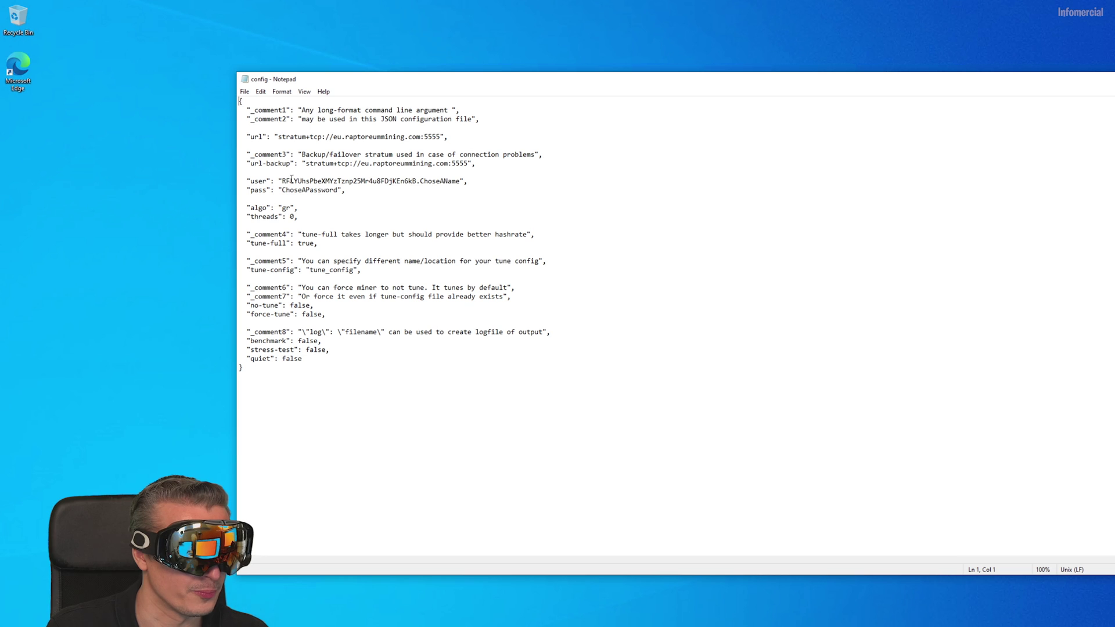
Examine the wallet address, worker name and password entries in the miner's config file, then close it without changes
left_click_drag(282, 182, 416, 181)
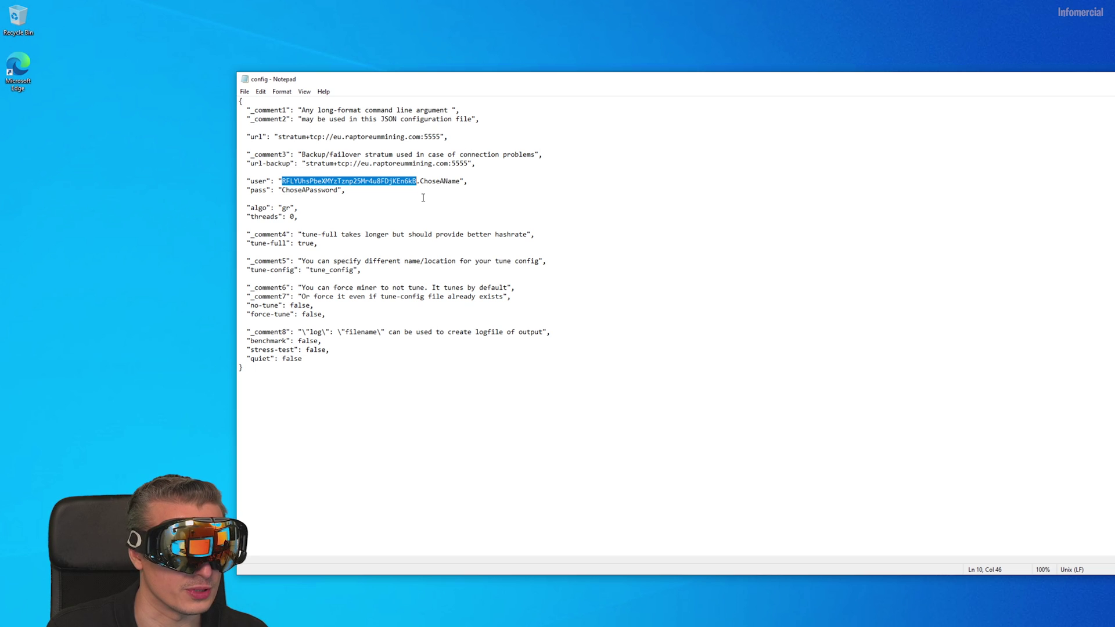
left_click_drag(421, 181, 461, 181)
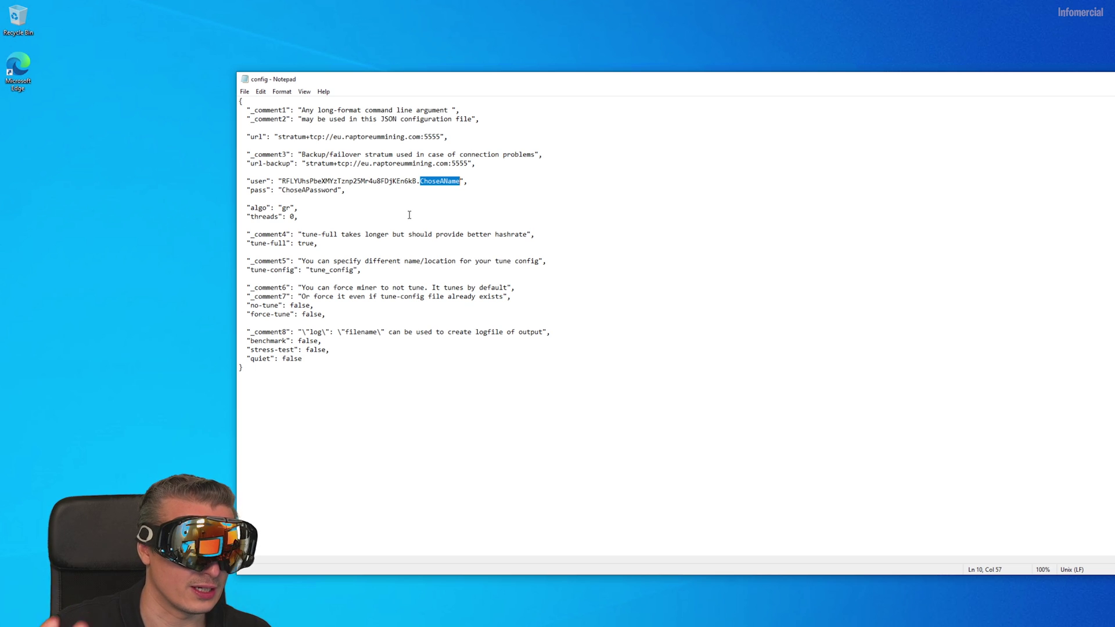
left_click_drag(279, 190, 338, 189)
left_click(282, 190)
left_click(282, 190)
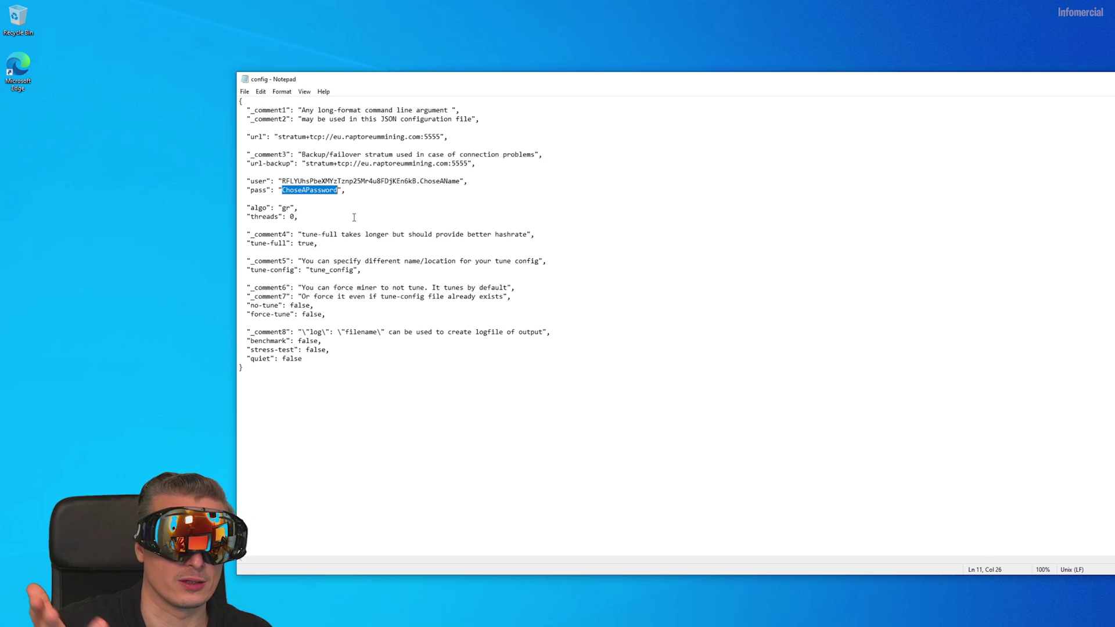
left_click_drag(414, 184, 283, 184)
left_click_drag(421, 182, 278, 181)
double_click(422, 183)
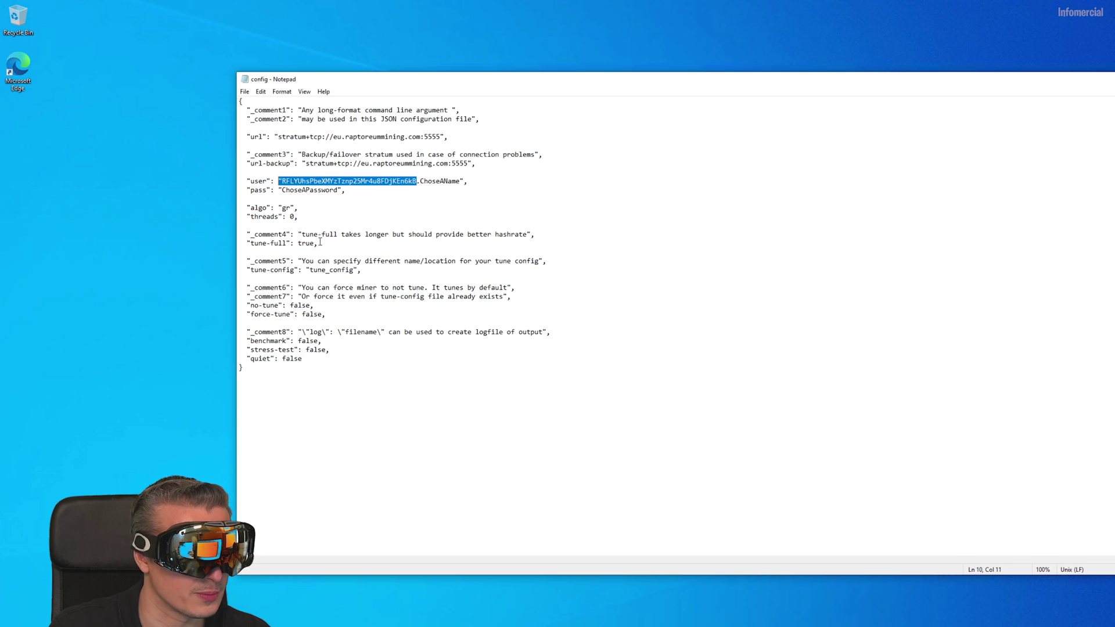
left_click(306, 224)
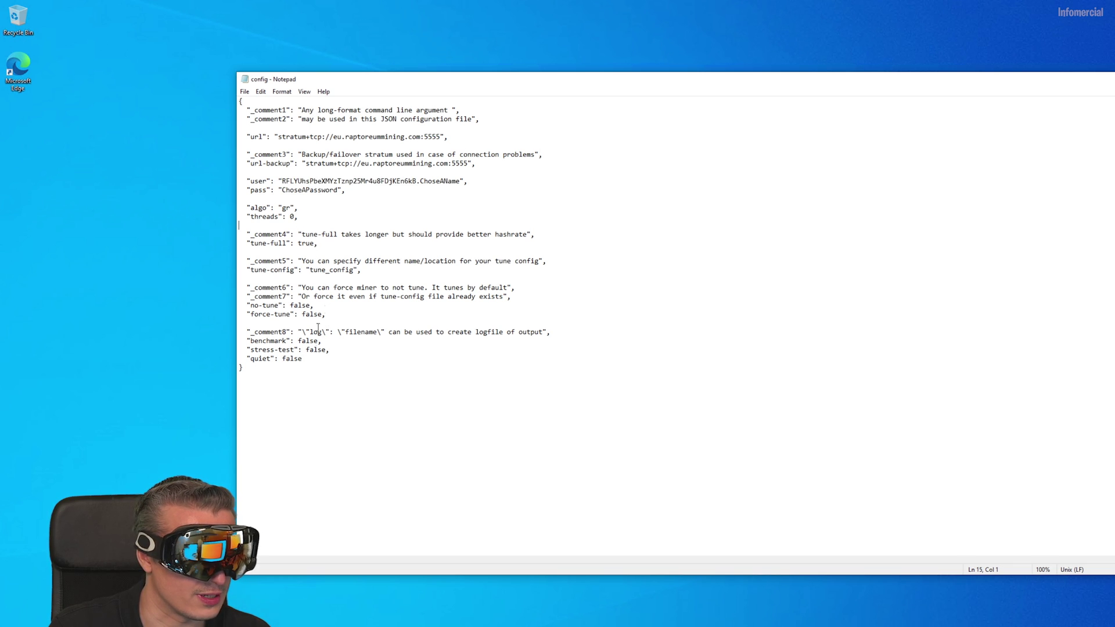
key("alt+F4")
left_click(406, 228)
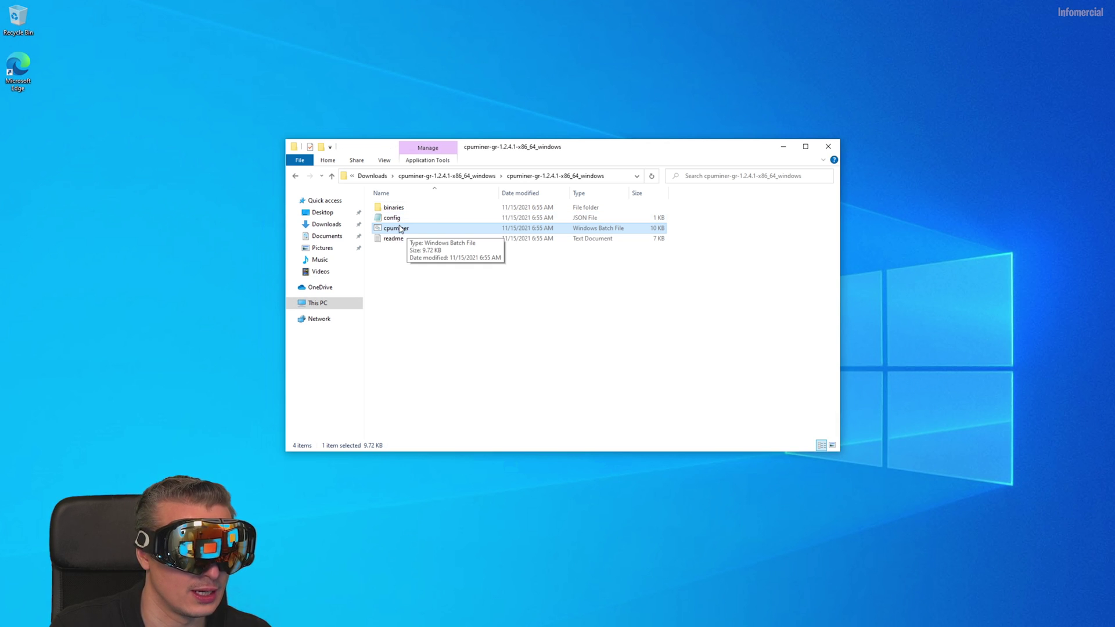
right_click(400, 228)
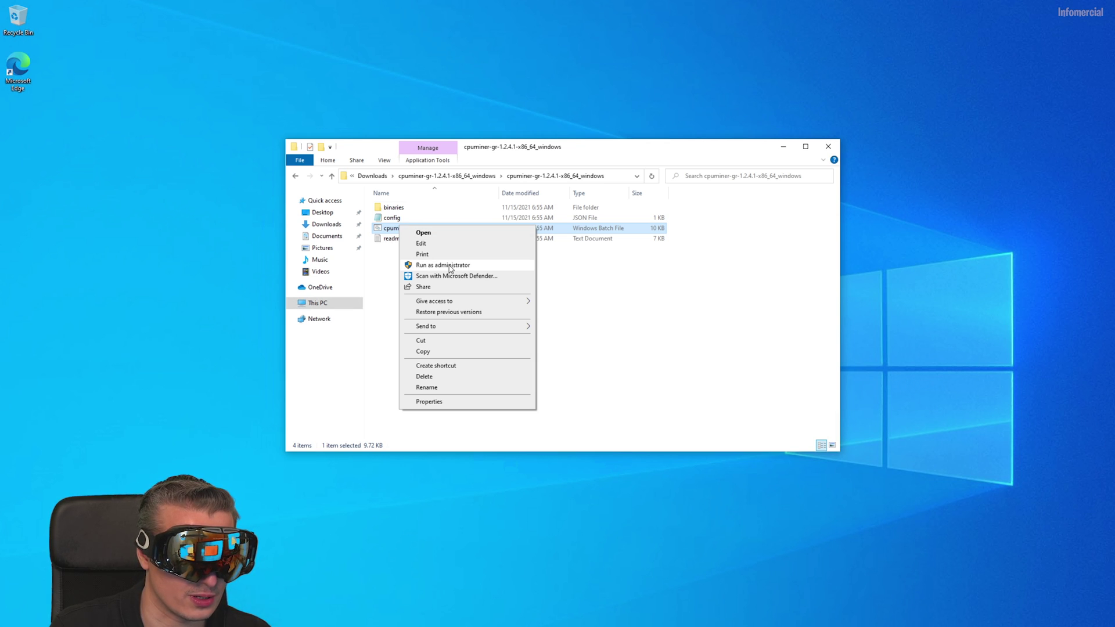
left_click(450, 268)
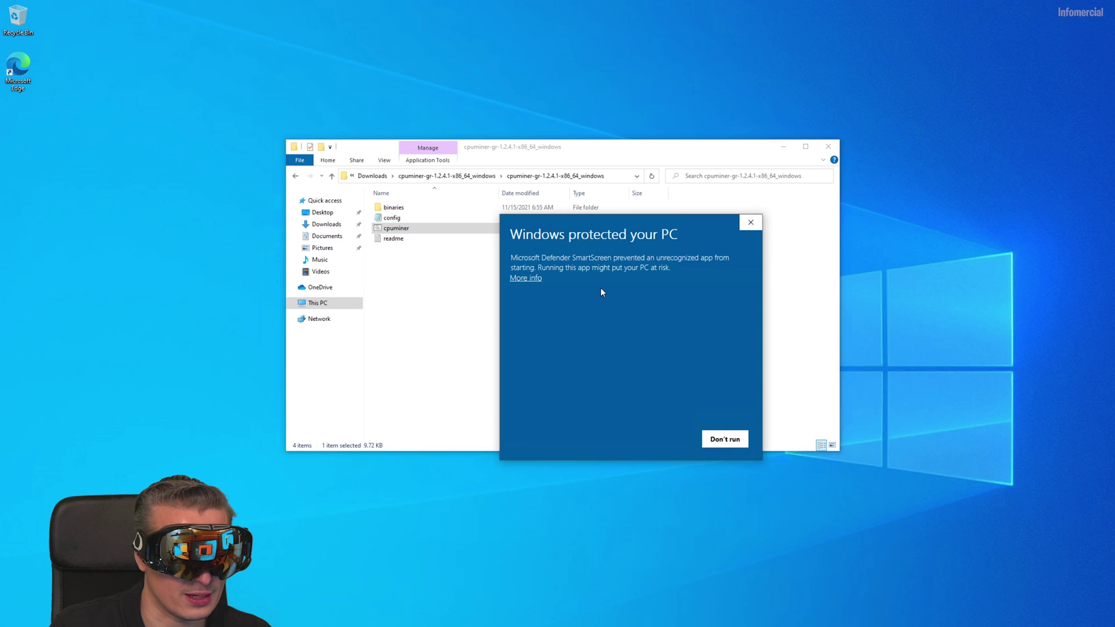
left_click(722, 440)
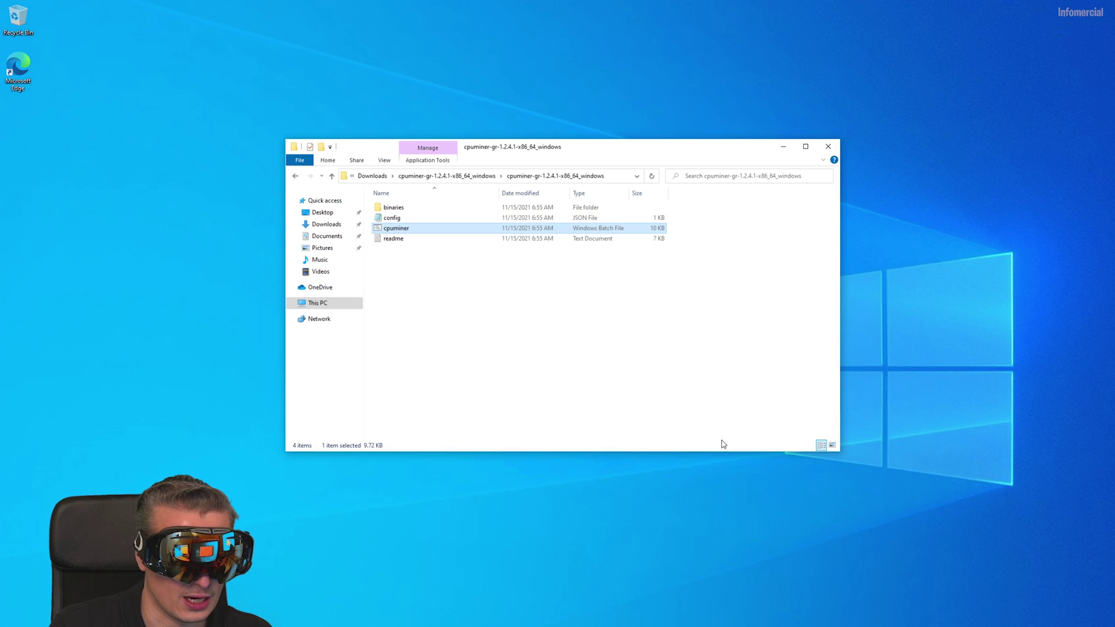
Run the cpuminer batch file as administrator, allow it past SmartScreen, and move its console window clear of the folder's file list
right_click(426, 231)
left_click(476, 270)
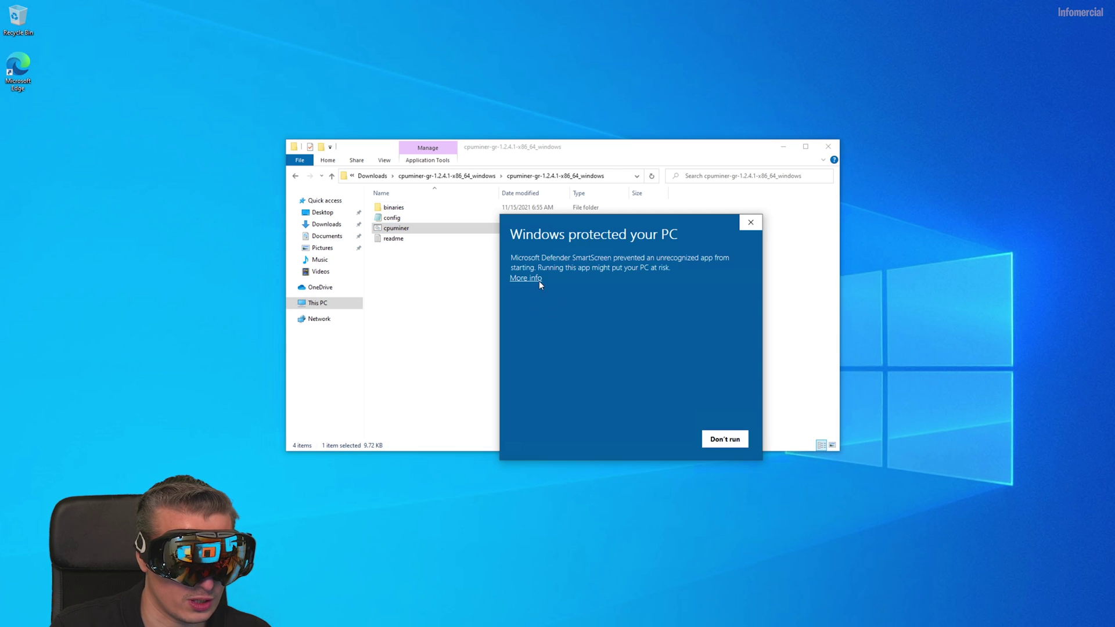
left_click(526, 278)
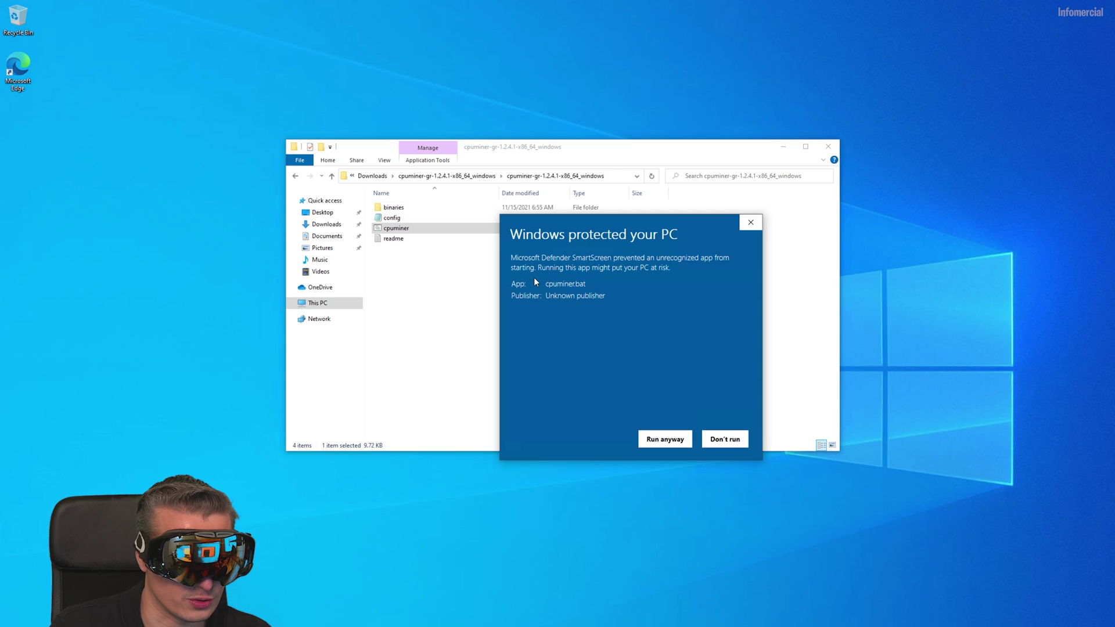
left_click(660, 441)
left_click(580, 411)
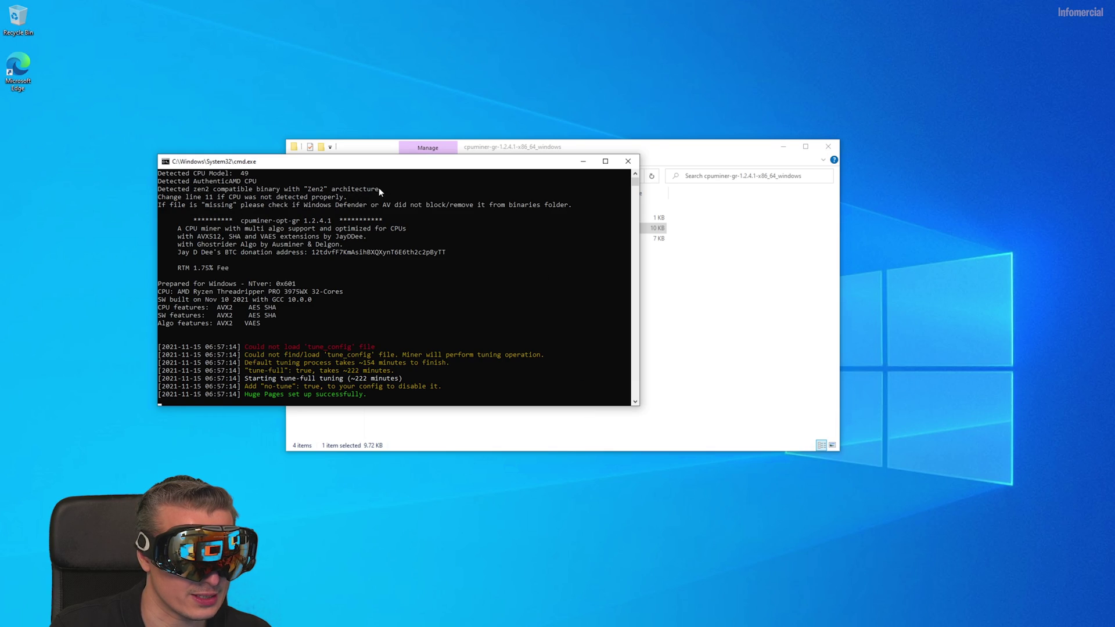
left_click_drag(322, 161, 778, 83)
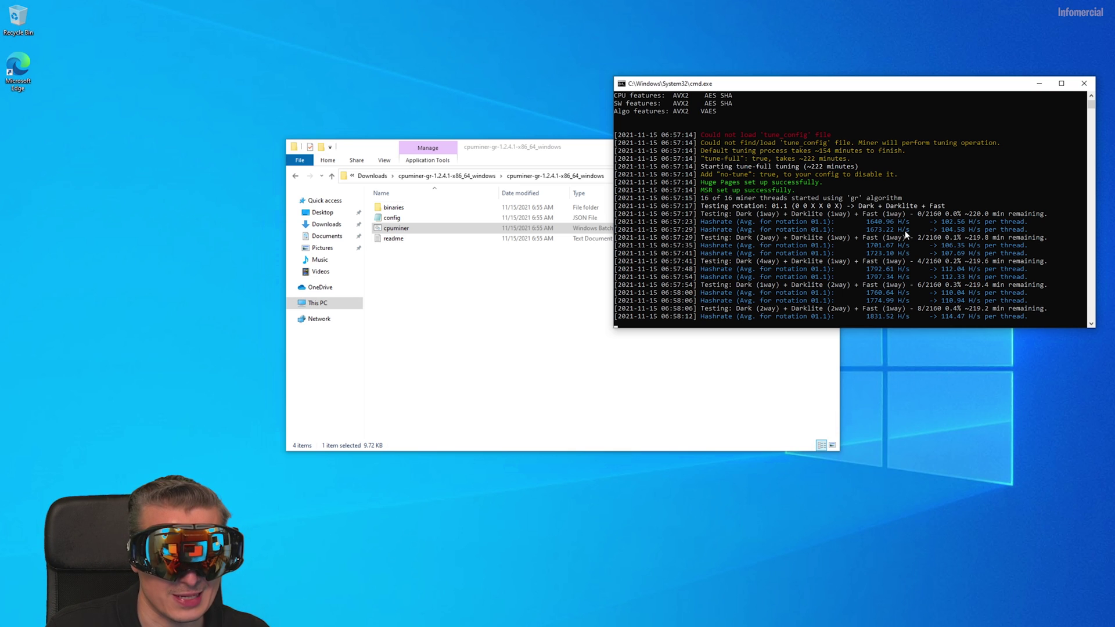
Close the running miner's console window and open the Windows Security page in the Update & Security settings of Windows
left_click(1084, 83)
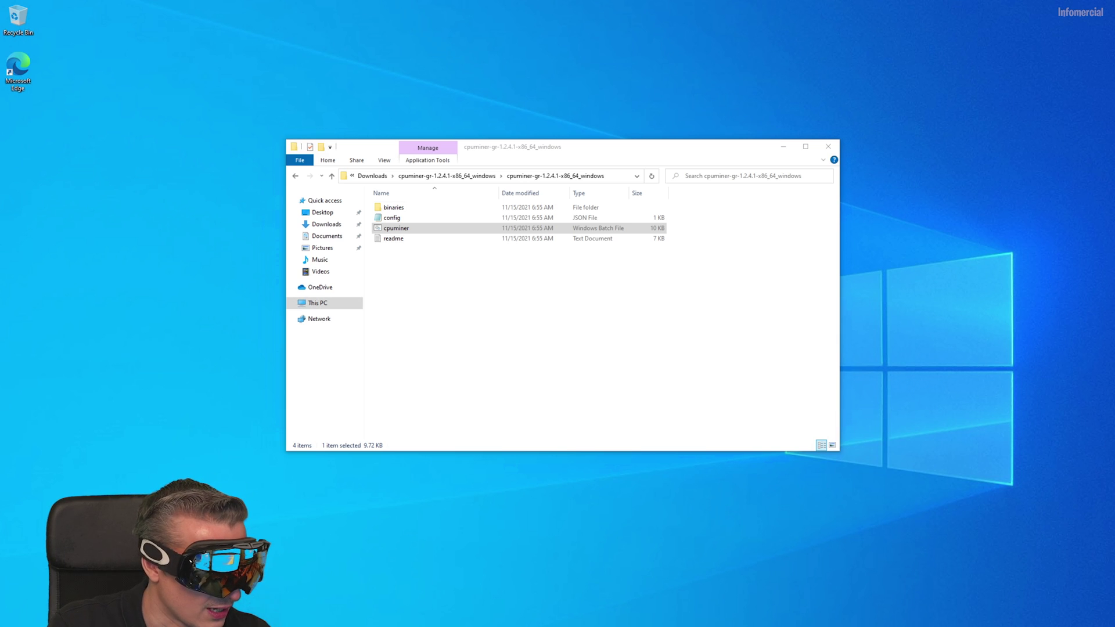
key("super")
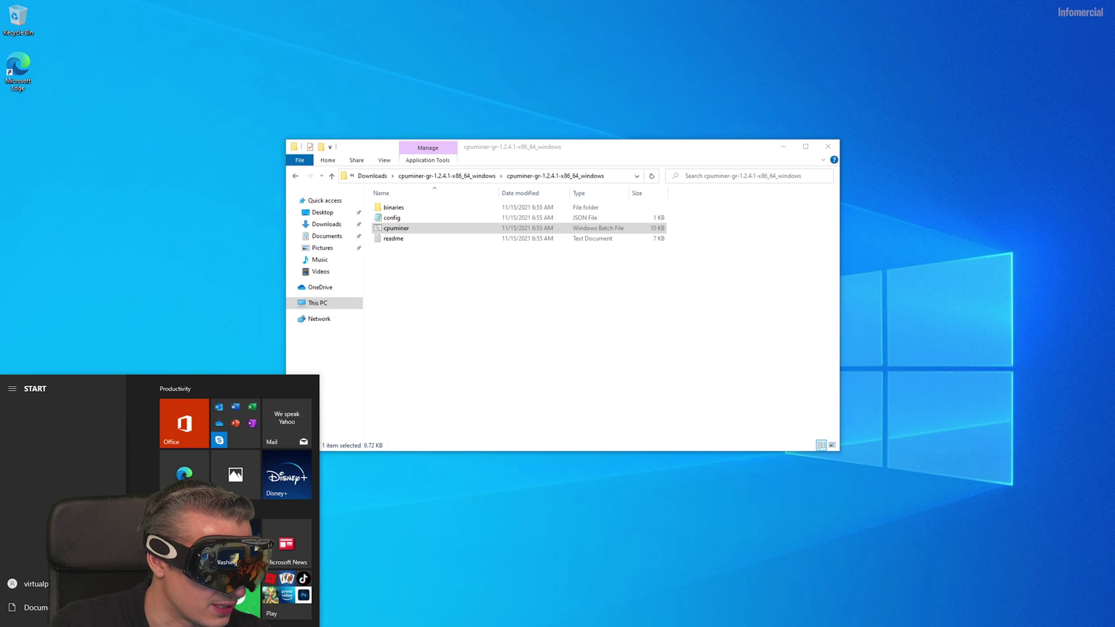
key("super+i")
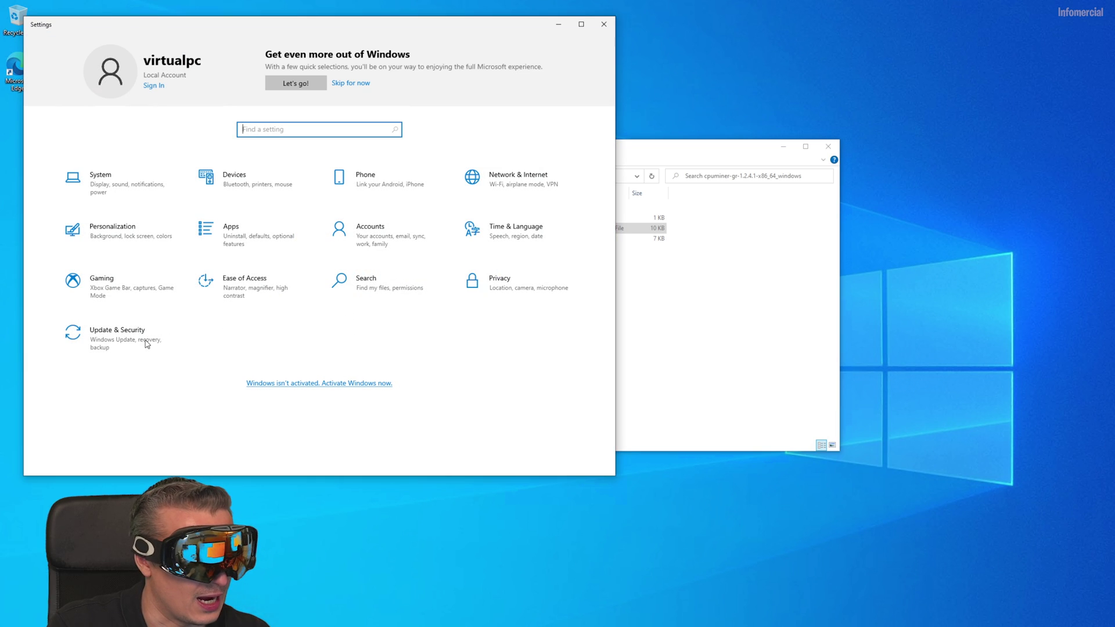
left_click(131, 342)
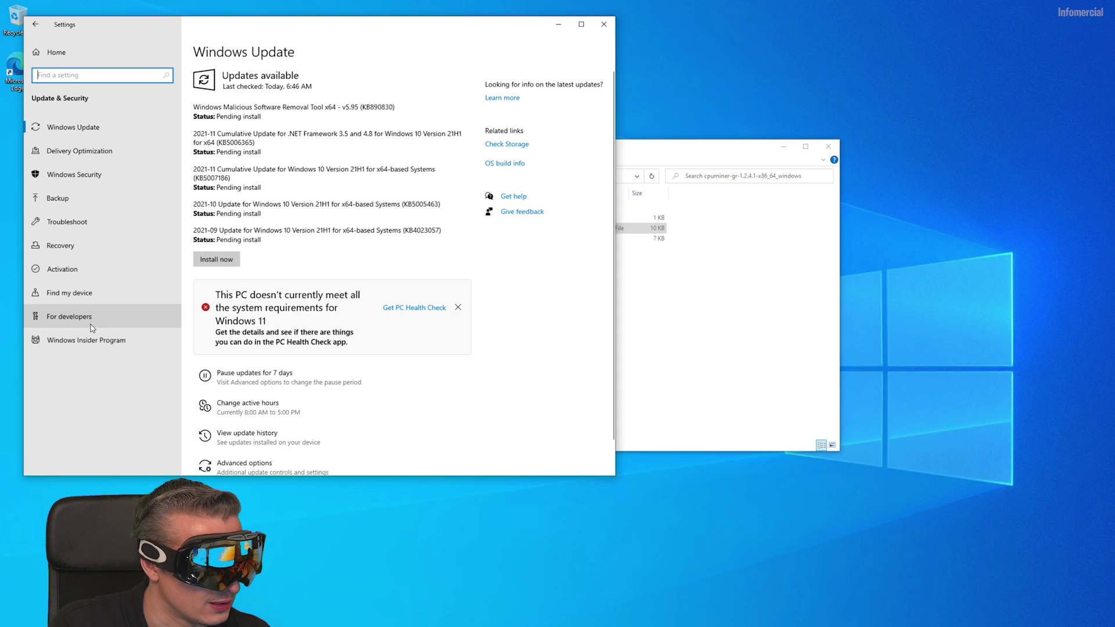
left_click(93, 127)
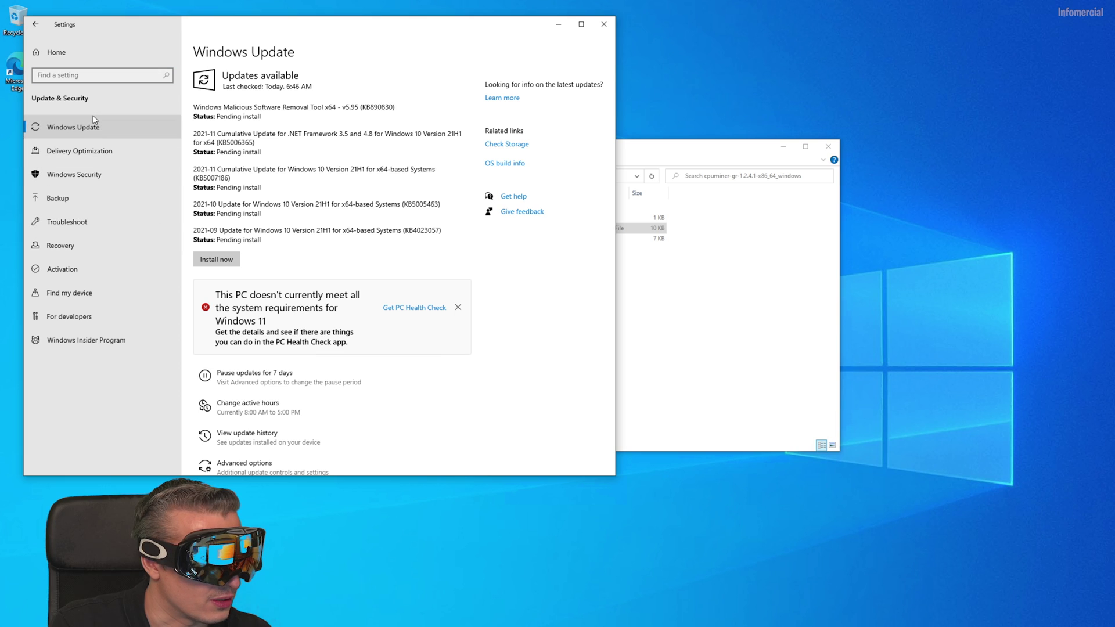
left_click(99, 175)
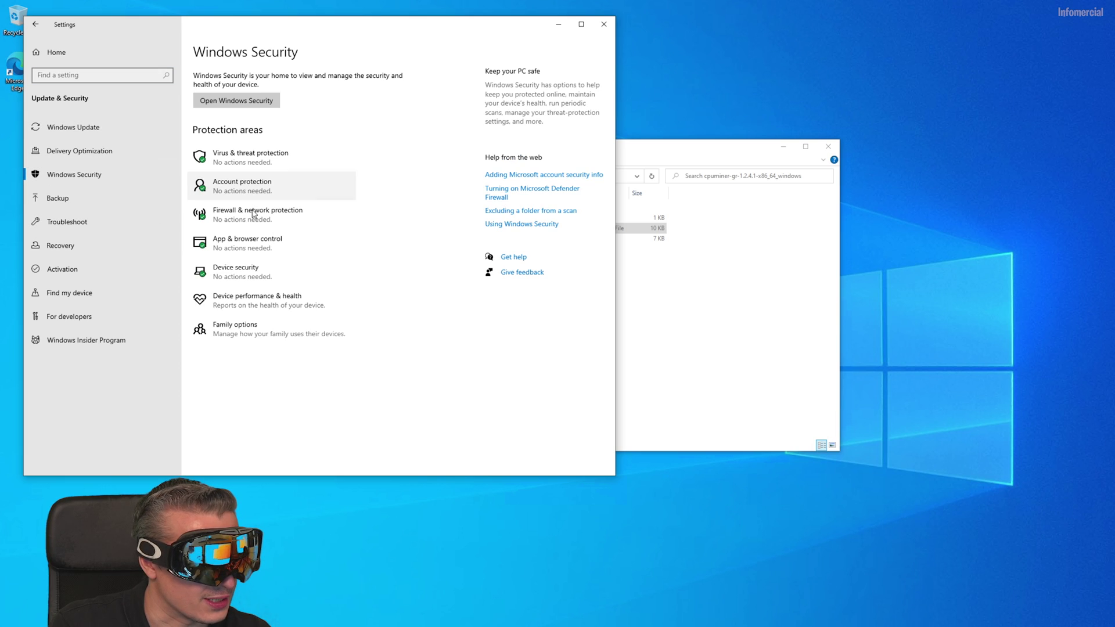
Open the Microsoft Defender Antivirus exclusions from the Virus & threat protection settings and view the options for adding one
left_click(255, 162)
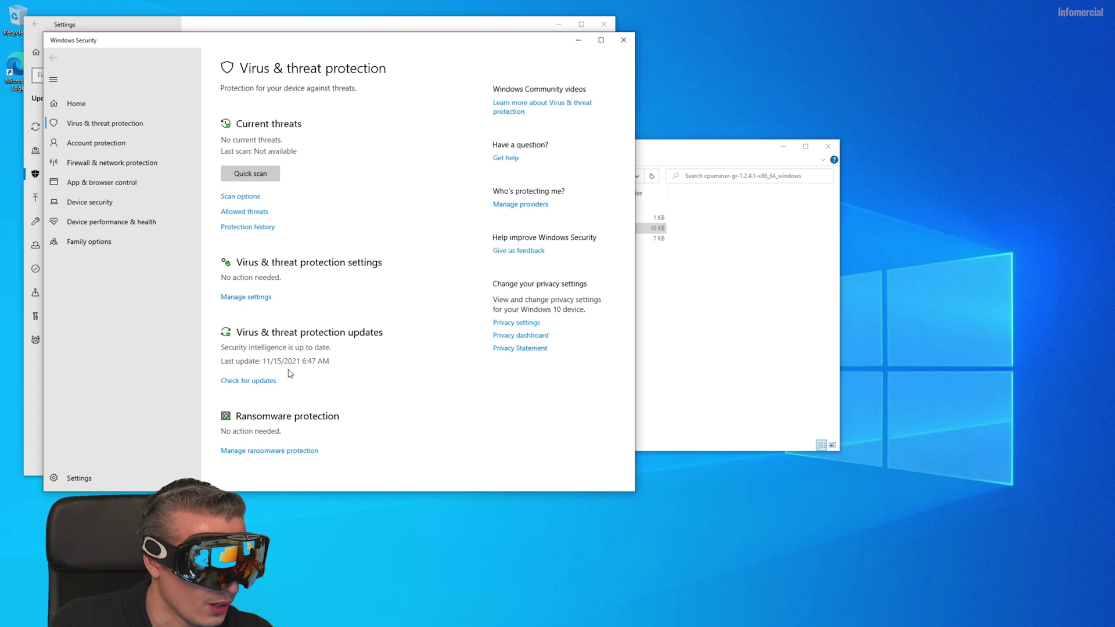
left_click(251, 298)
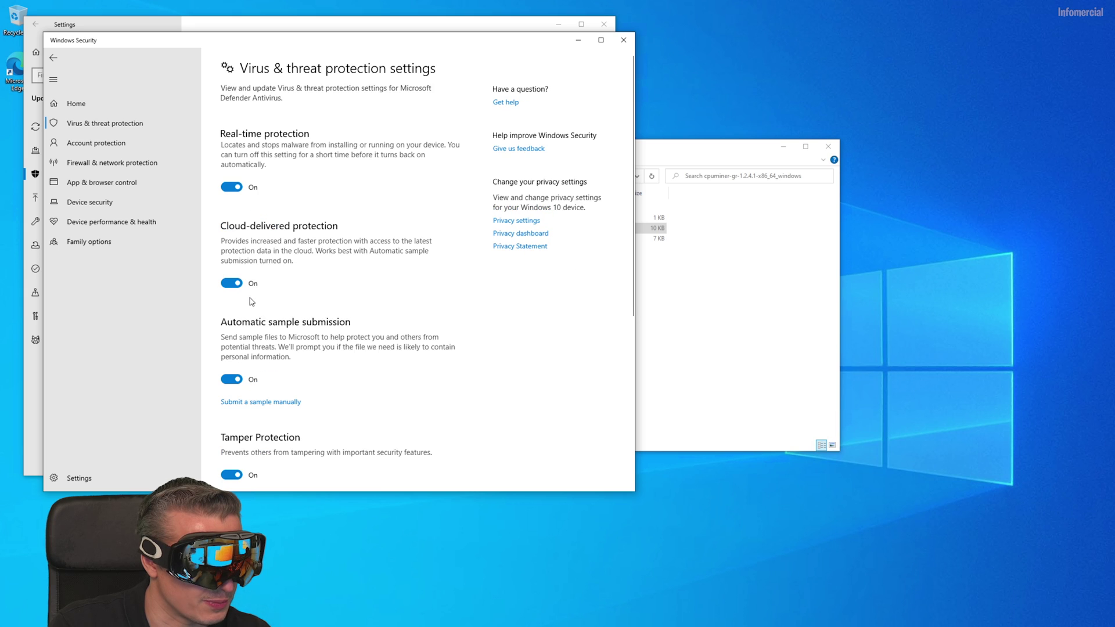
scroll(283, 329, "down", 5)
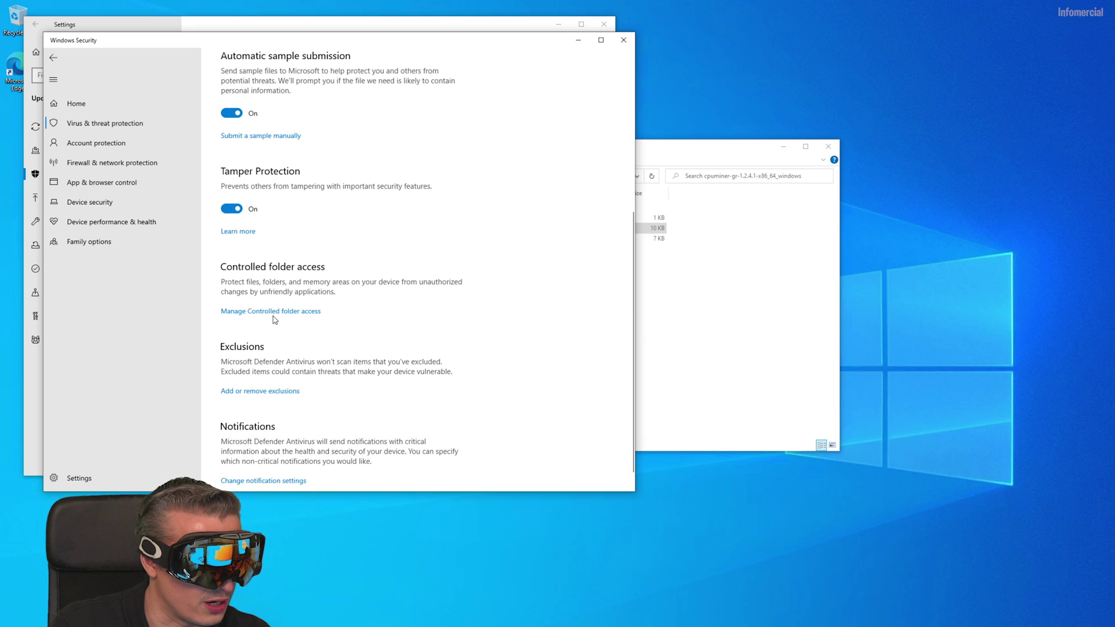
left_click(265, 393)
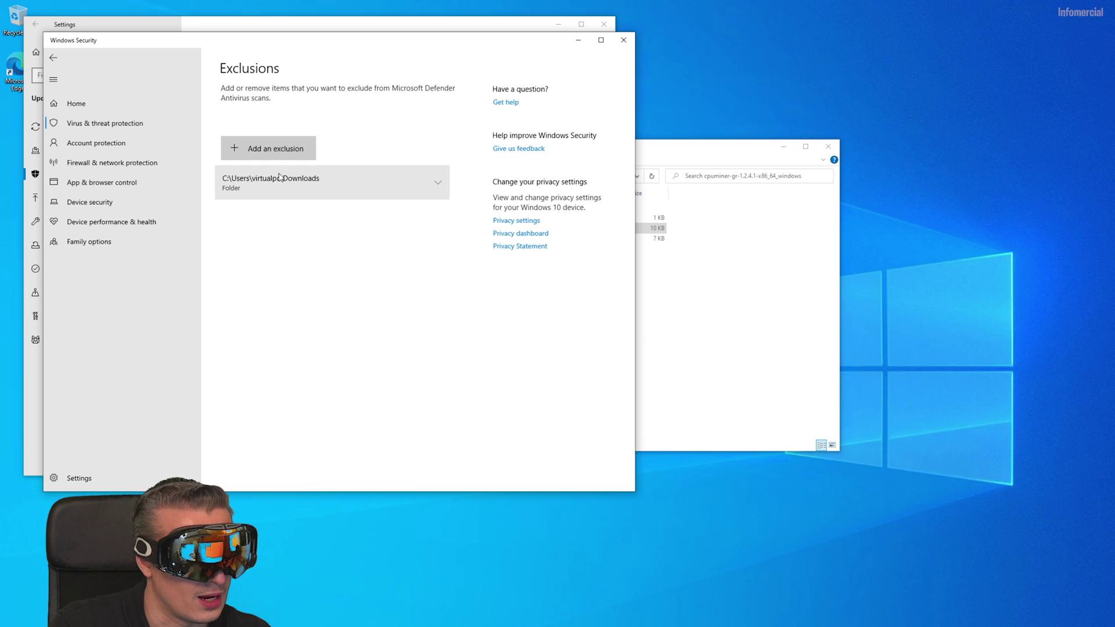
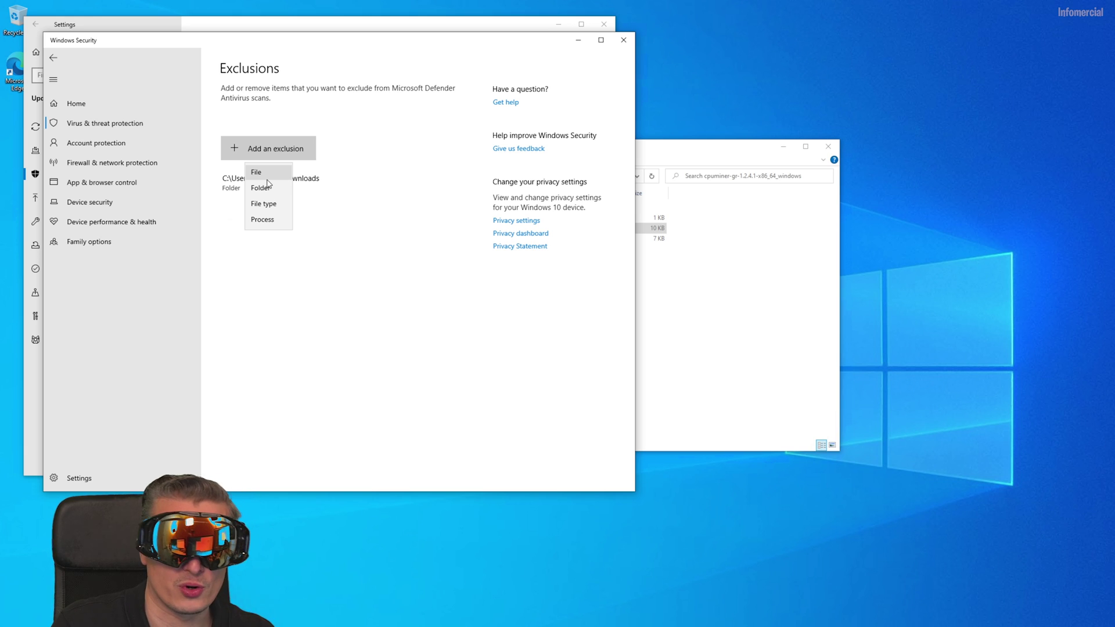
Return to the cpuminer folder in File Explorer and open its binaries subfolder to view the miner executables
left_click(714, 241)
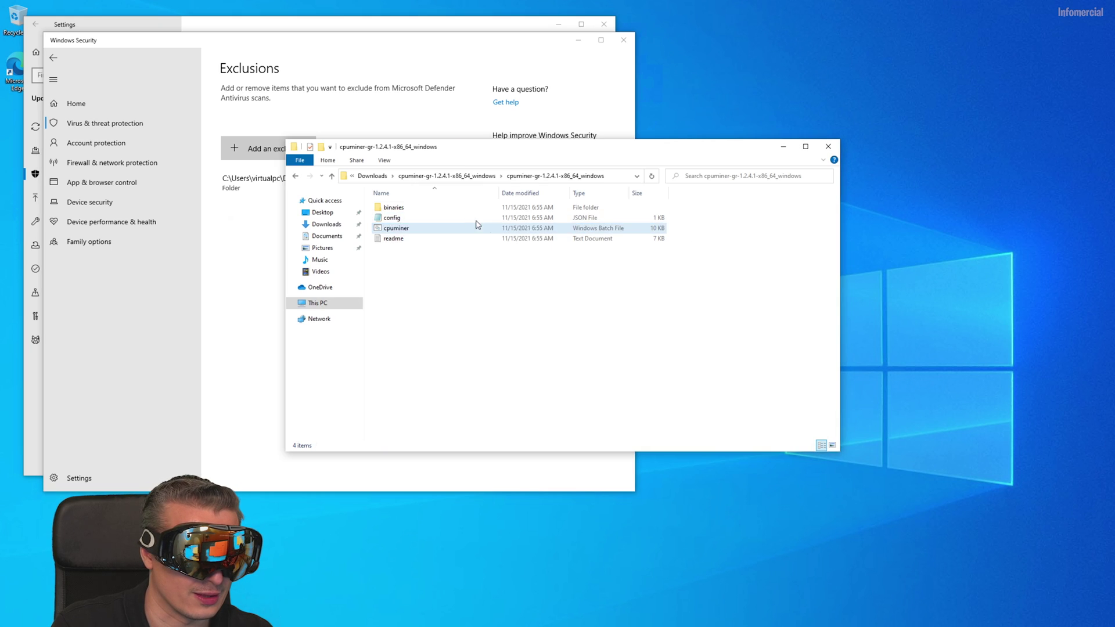
double_click(423, 210)
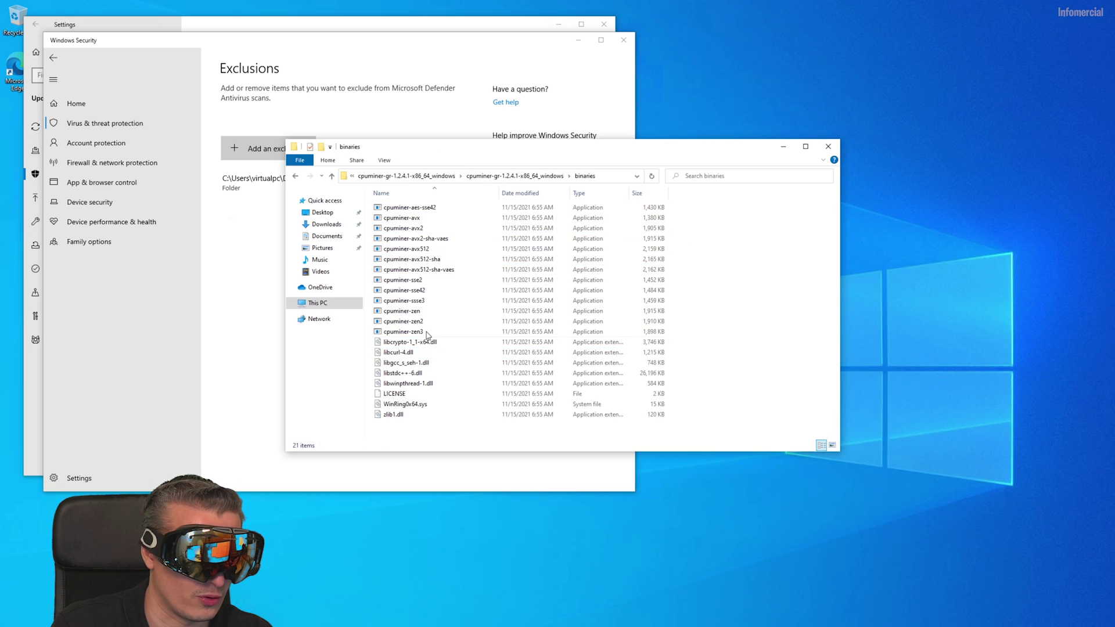